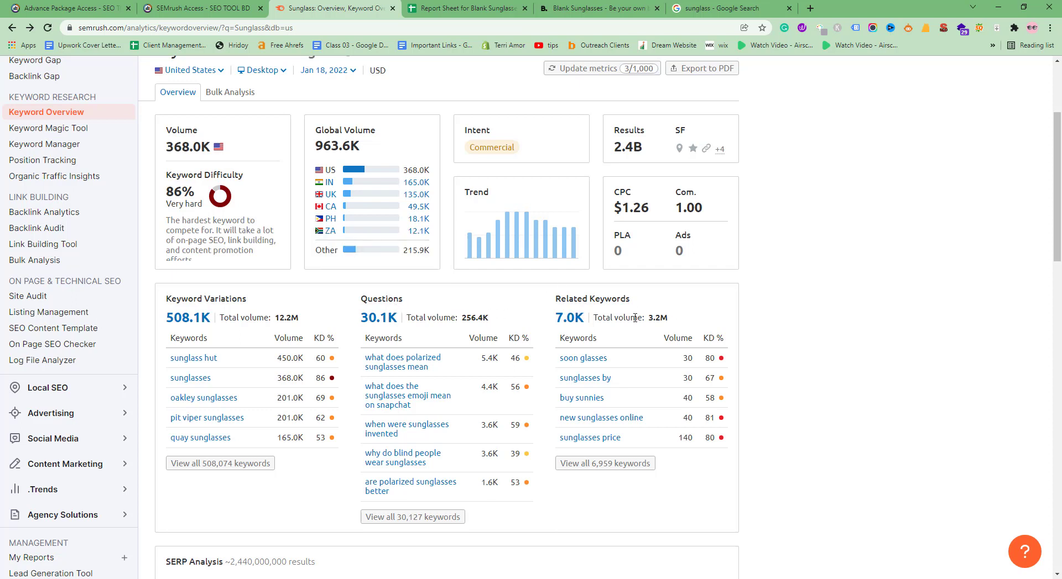
Open the full list of keyword variations for Sunglass and check the website's DR and DA in the Google Sheets report sheet.
{"action": "left_click", "coordinate": [245, 466]}
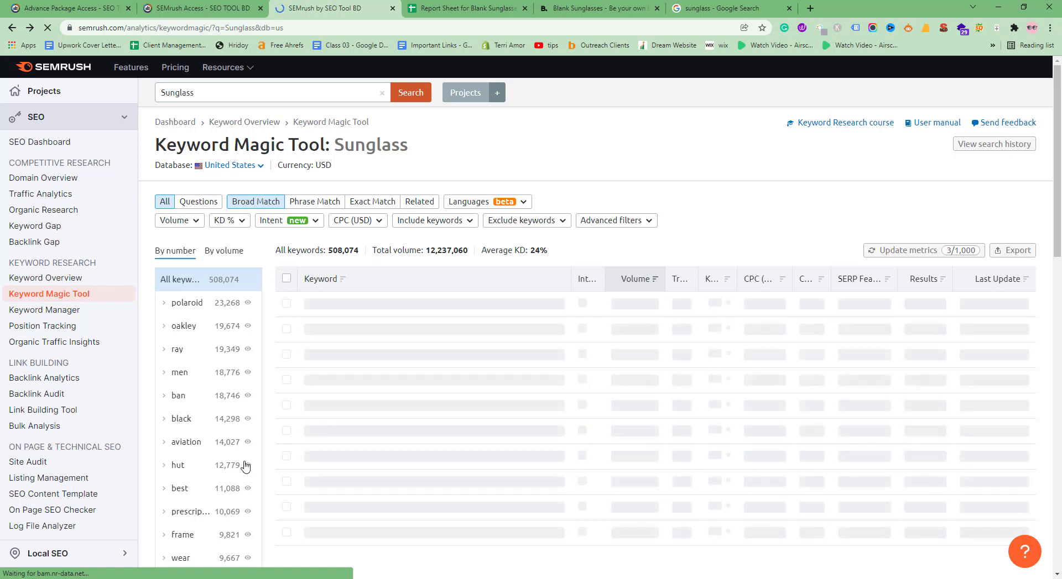
{"action": "left_click", "coordinate": [457, 8]}
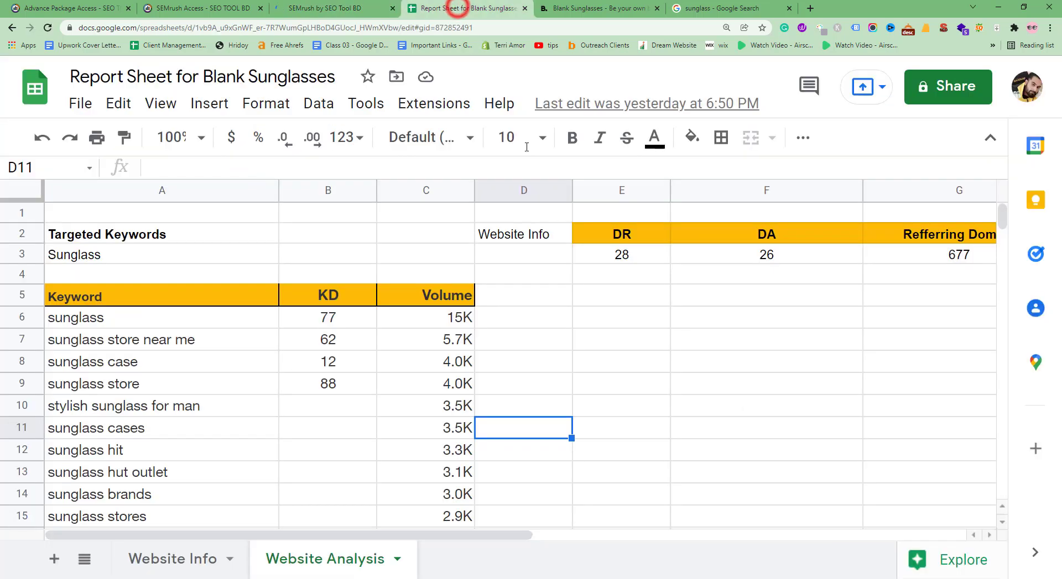
{"action": "left_click", "coordinate": [614, 260]}
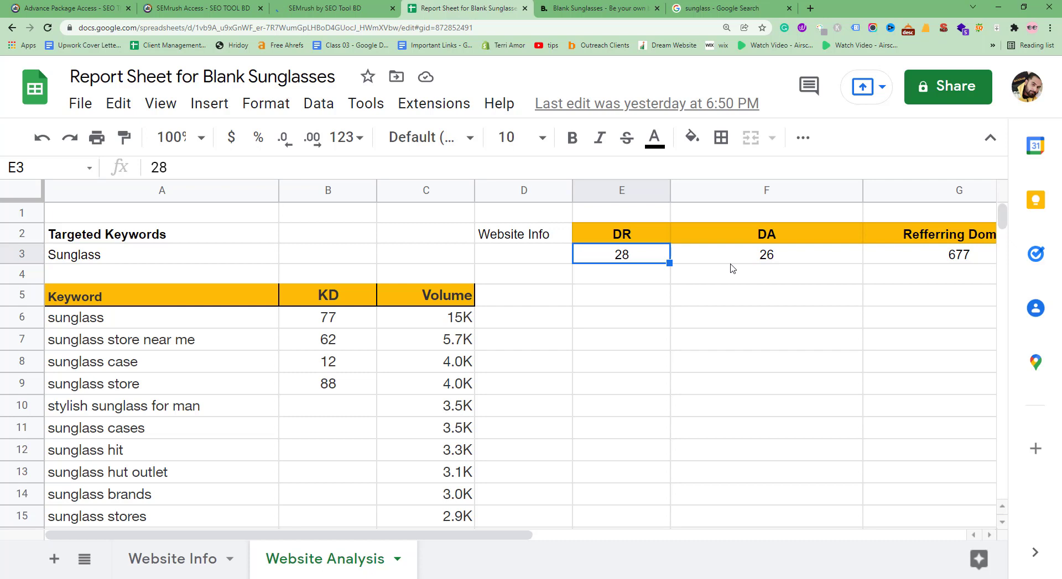
{"action": "left_click", "coordinate": [688, 264]}
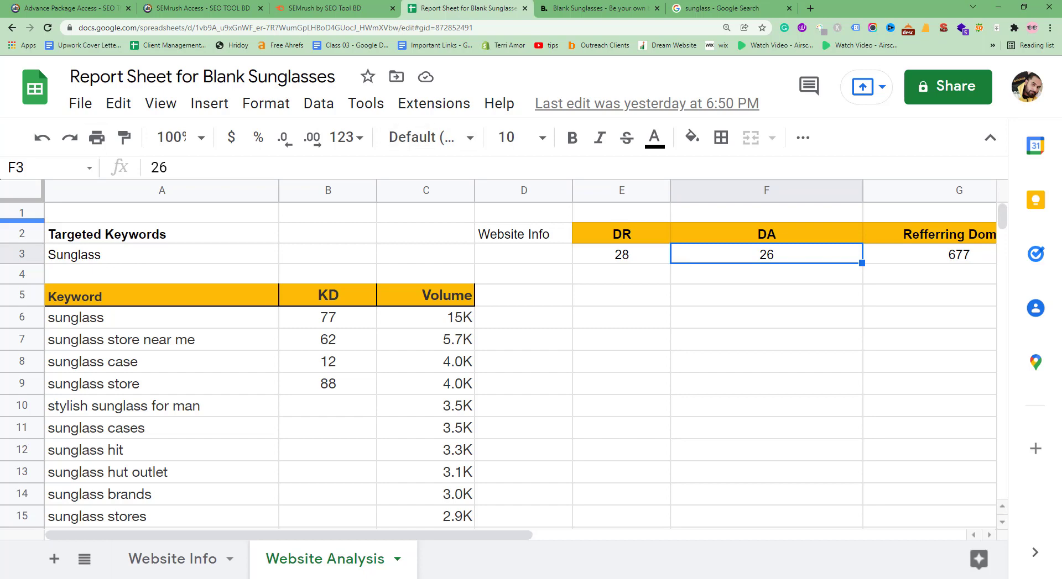
Switch back to Semrush and examine the total keyword count and average keyword difficulty for Sunglass.
{"action": "left_click", "coordinate": [299, 9]}
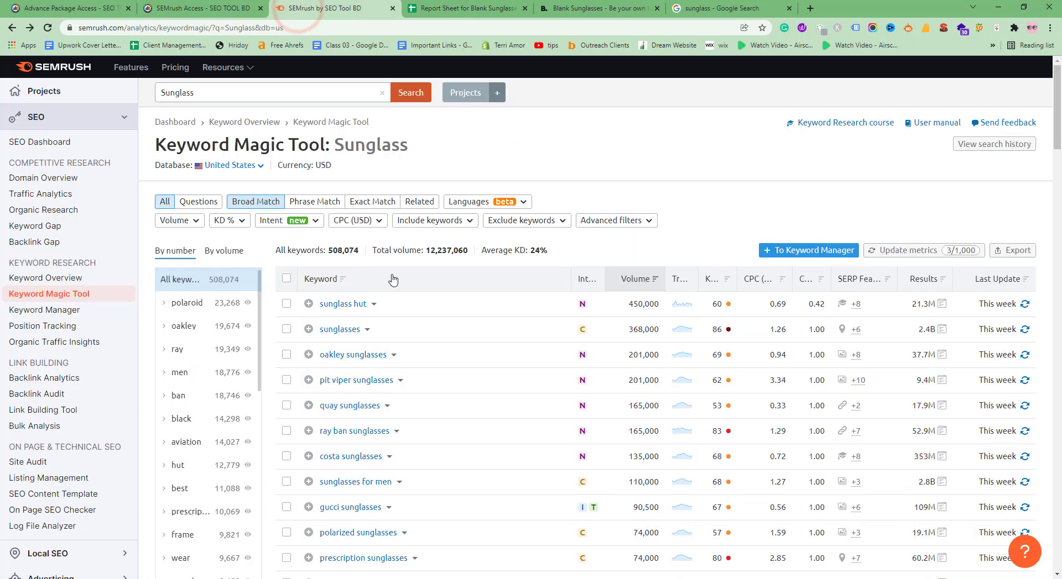
{"action": "scroll", "coordinate": [600, 262], "scroll_direction": "down", "scroll_amount": 2}
{"action": "scroll", "coordinate": [599, 262], "scroll_direction": "up", "scroll_amount": 2}
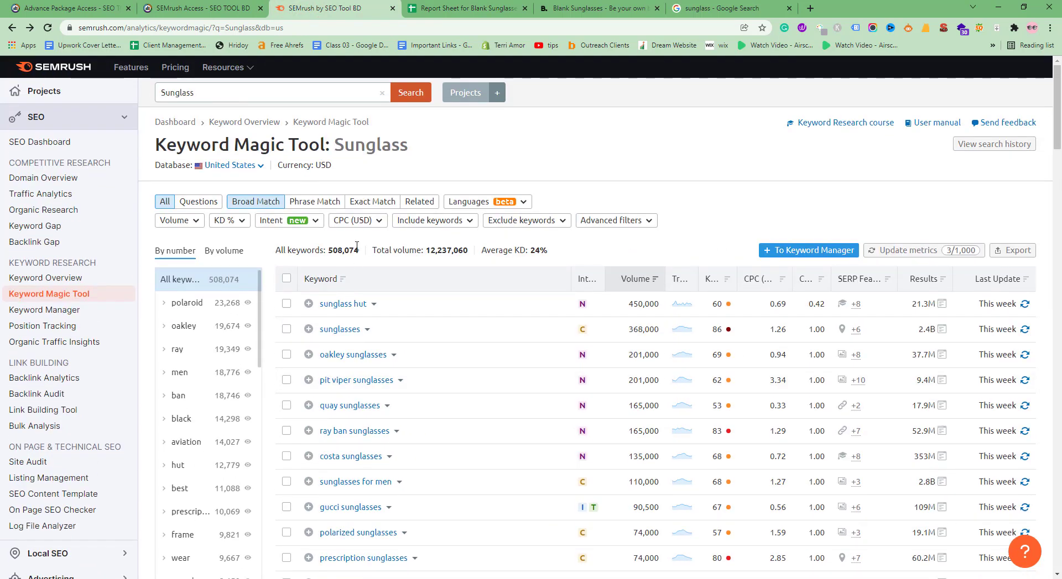
{"action": "left_click_drag", "start_coordinate": [359, 245], "coordinate": [338, 250]}
{"action": "left_click_drag", "start_coordinate": [531, 250], "coordinate": [544, 250]}
Filter the keywords to Possible difficulty (30–49%) and check the volumes of chanel sunglasses and goodr sunglasses.
{"action": "left_click", "coordinate": [229, 222]}
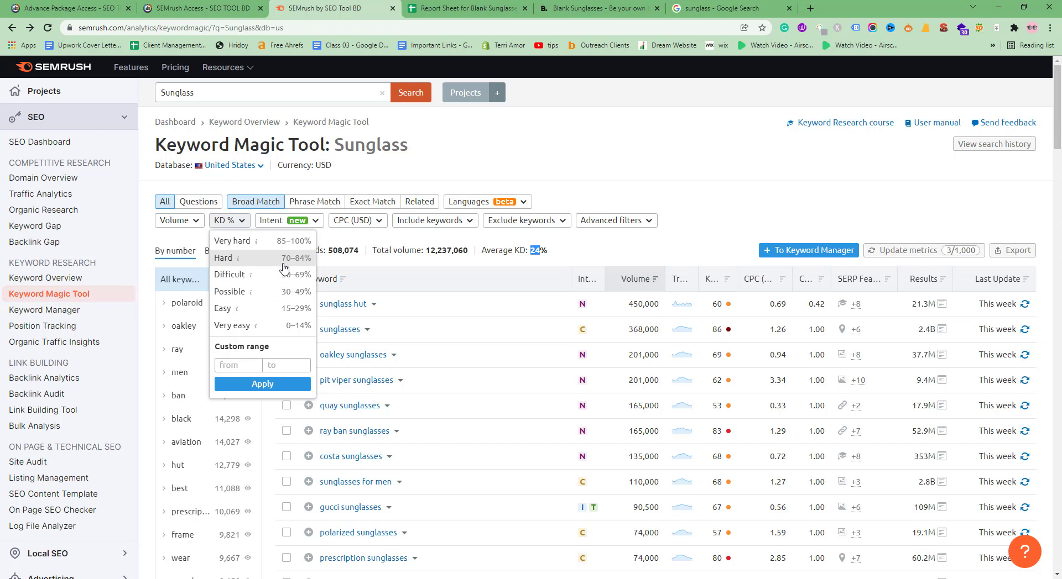
{"action": "left_click", "coordinate": [304, 294]}
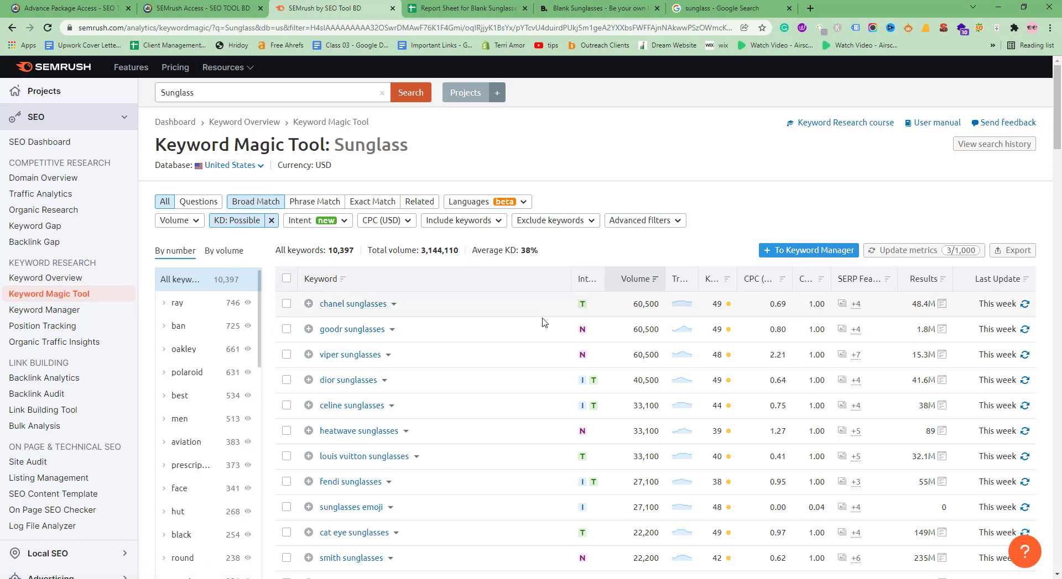
{"action": "left_click_drag", "start_coordinate": [632, 305], "coordinate": [658, 305]}
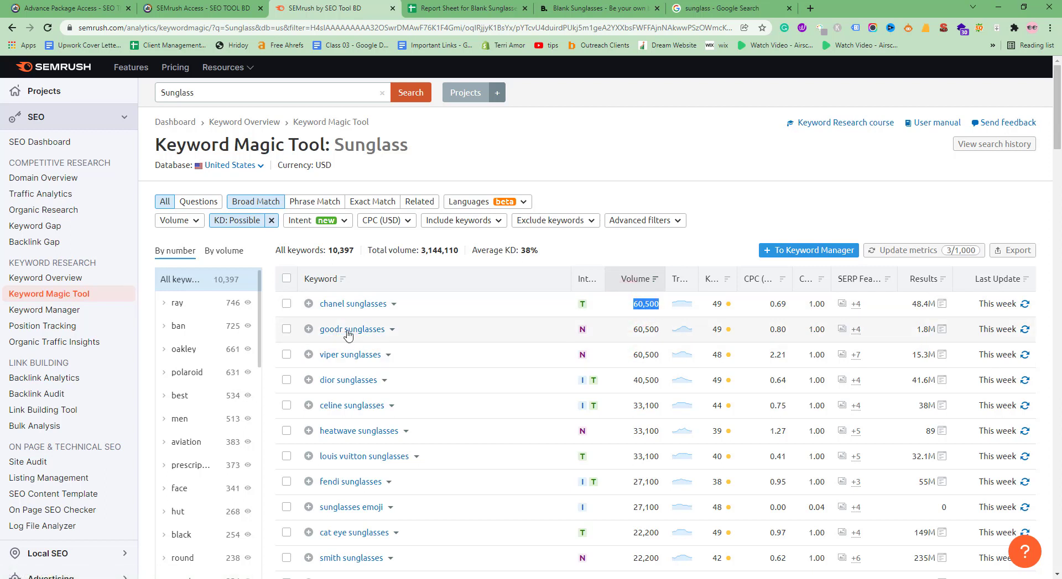
{"action": "left_click_drag", "start_coordinate": [626, 330], "coordinate": [664, 332]}
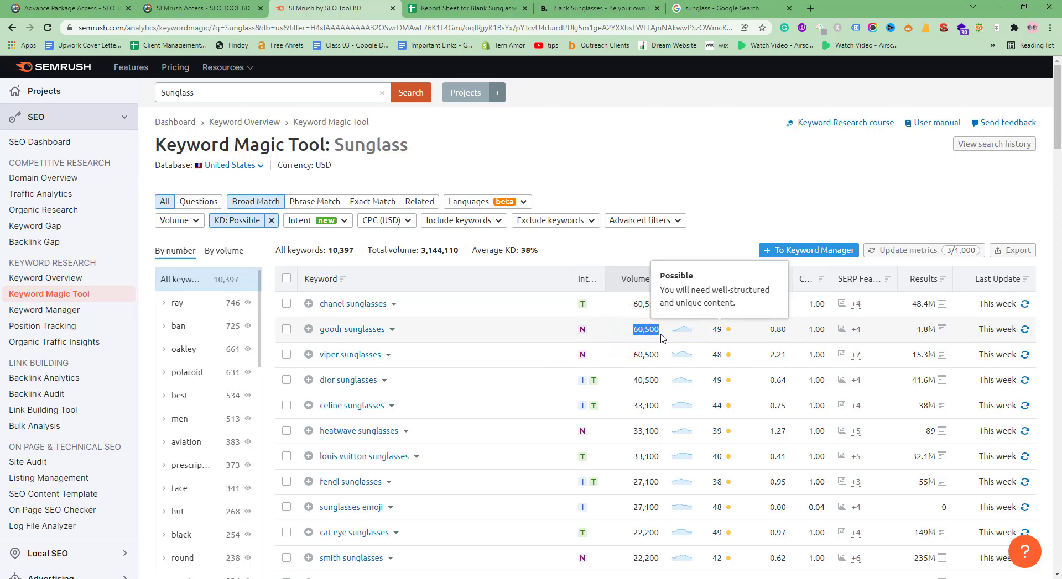
Filter the keywords to Easy difficulty and examine the volume of 80s sunglasses and the difficulty of pink sunglasses.
{"action": "left_click", "coordinate": [249, 223]}
{"action": "left_click", "coordinate": [239, 310]}
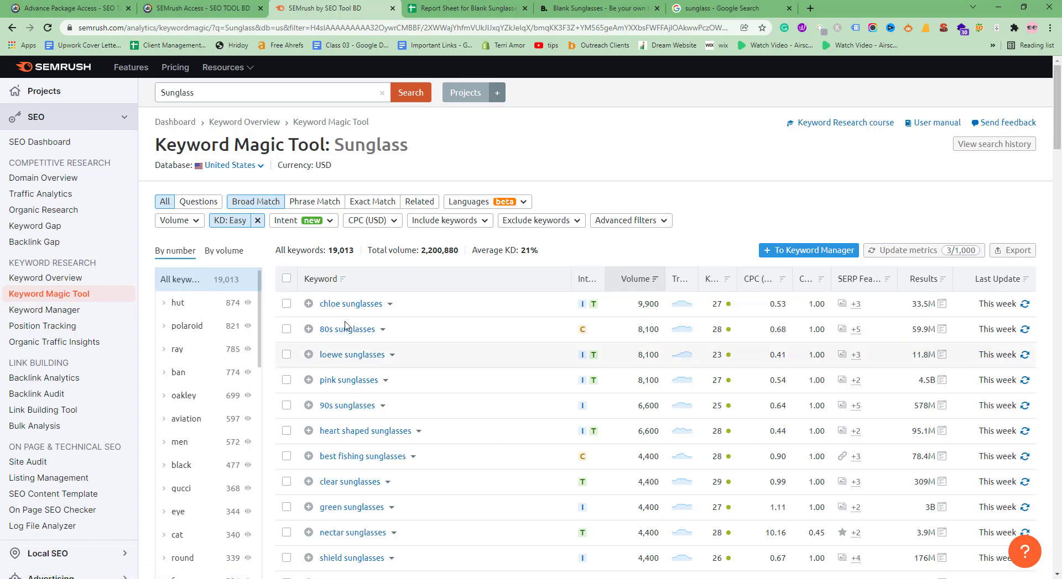
{"action": "left_click_drag", "start_coordinate": [635, 331], "coordinate": [663, 334]}
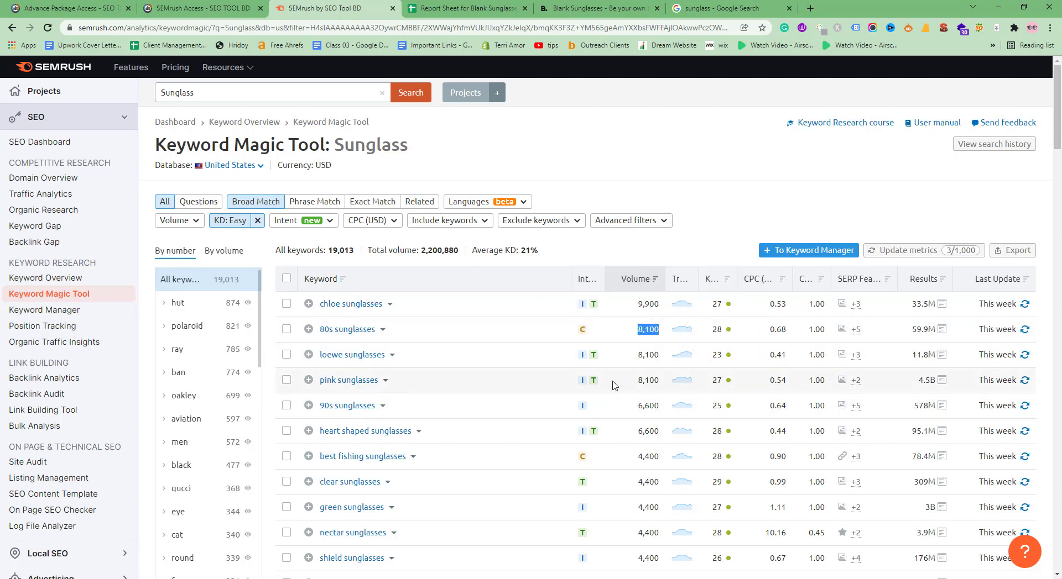
{"action": "double_click", "coordinate": [714, 381]}
{"action": "scroll", "coordinate": [540, 384], "scroll_direction": "down", "scroll_amount": 1}
{"action": "scroll", "coordinate": [330, 301], "scroll_direction": "down", "scroll_amount": 6}
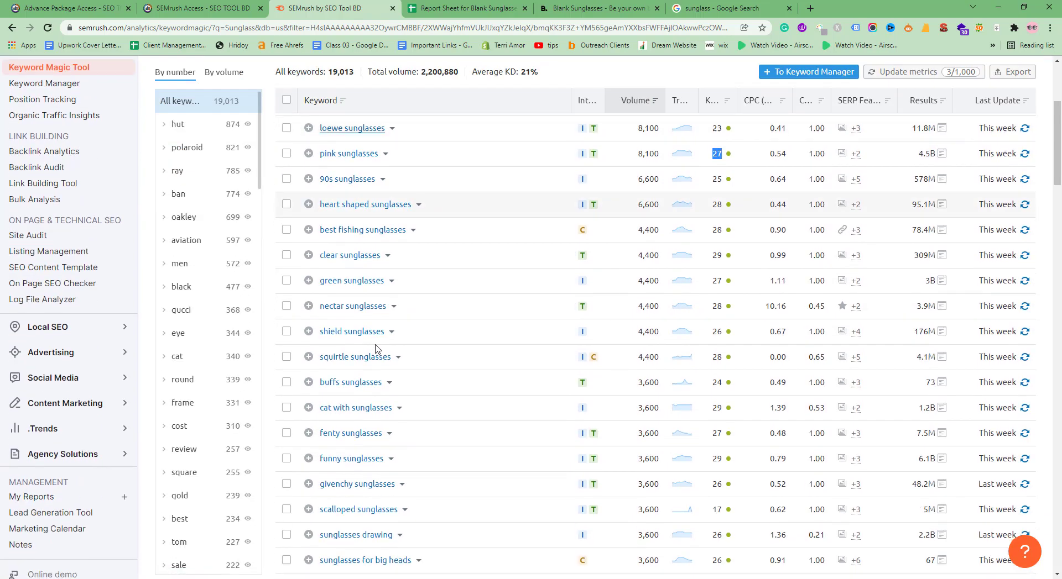
{"action": "scroll", "coordinate": [372, 350], "scroll_direction": "up", "scroll_amount": 7}
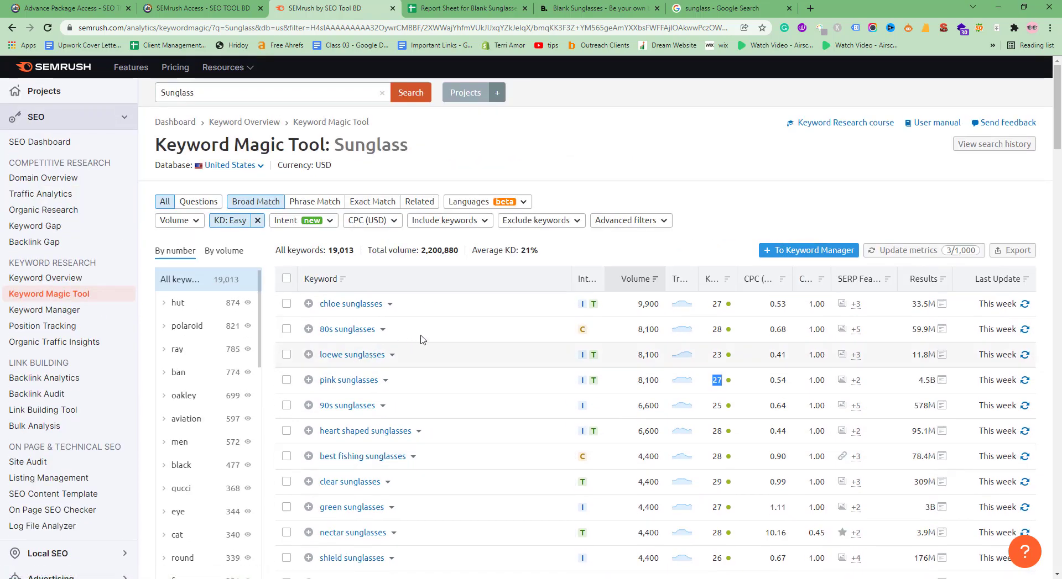
Open the details of the pink sunglasses keyword and select the whole details box for a screen capture.
{"action": "left_click", "coordinate": [385, 381]}
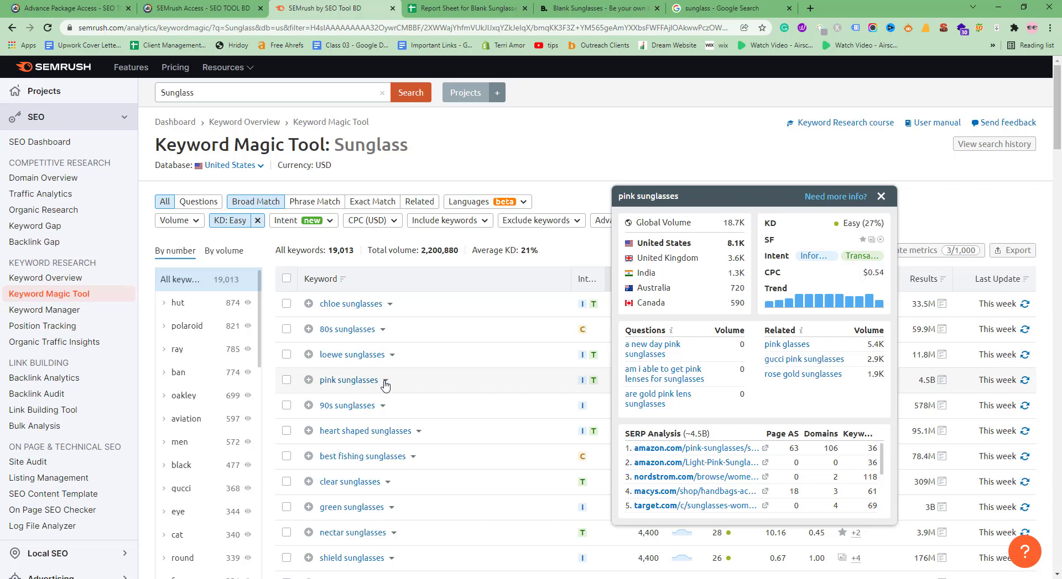
{"action": "key", "text": "Print"}
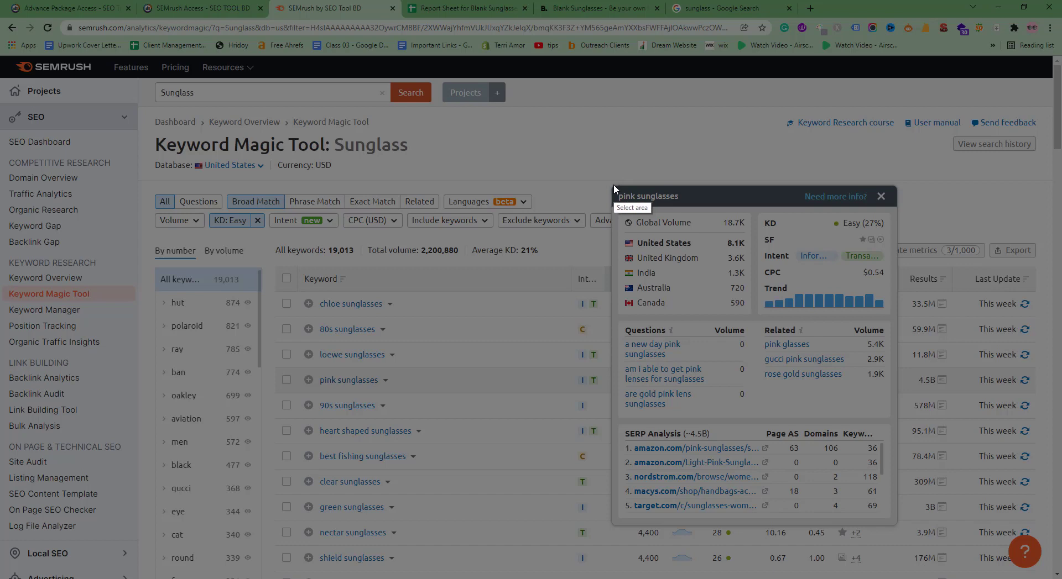
{"action": "left_click_drag", "start_coordinate": [614, 185], "coordinate": [899, 523]}
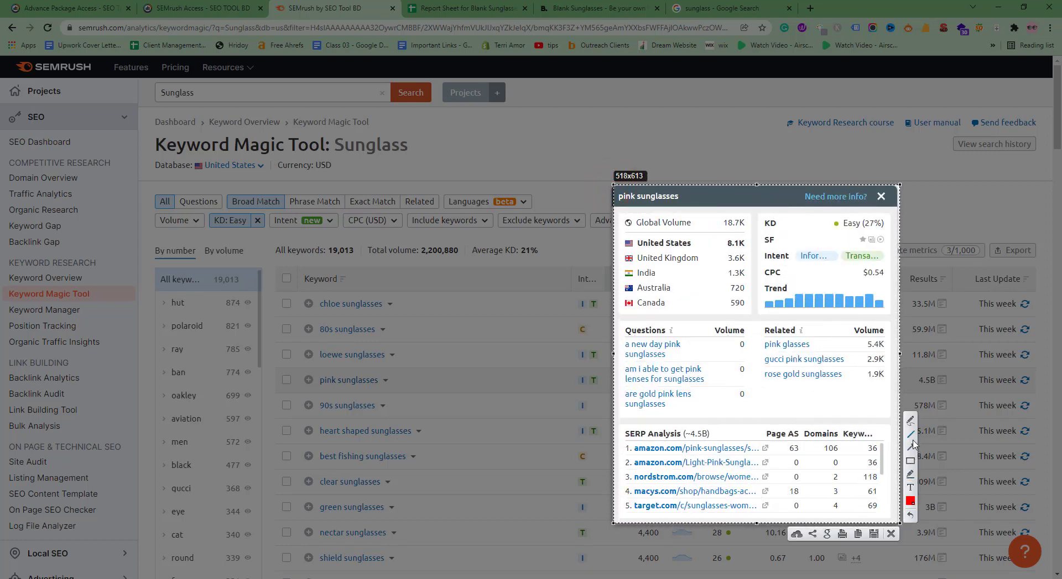
Mark the United States volume and the related keywords pink glasses, gucci pink sunglasses and rose gold sunglasses with red rectangles.
{"action": "left_click", "coordinate": [909, 460]}
{"action": "left_click_drag", "start_coordinate": [621, 236], "coordinate": [644, 249]}
{"action": "left_click_drag", "start_coordinate": [702, 257], "coordinate": [749, 256]}
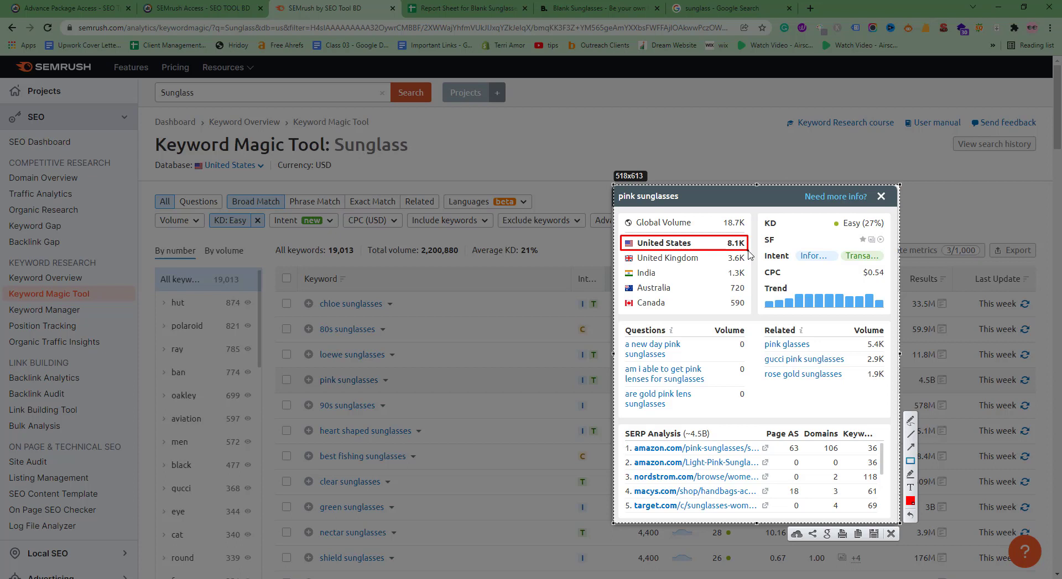
{"action": "mouse_move", "coordinate": [764, 344]}
{"action": "left_mouse_down"}
{"action": "mouse_move", "coordinate": [797, 362]}
{"action": "mouse_move", "coordinate": [816, 356]}
{"action": "mouse_move", "coordinate": [774, 351]}
{"action": "mouse_move", "coordinate": [764, 338]}
{"action": "mouse_move", "coordinate": [829, 359]}
{"action": "mouse_move", "coordinate": [884, 362]}
{"action": "mouse_move", "coordinate": [885, 350]}
{"action": "left_mouse_up"}
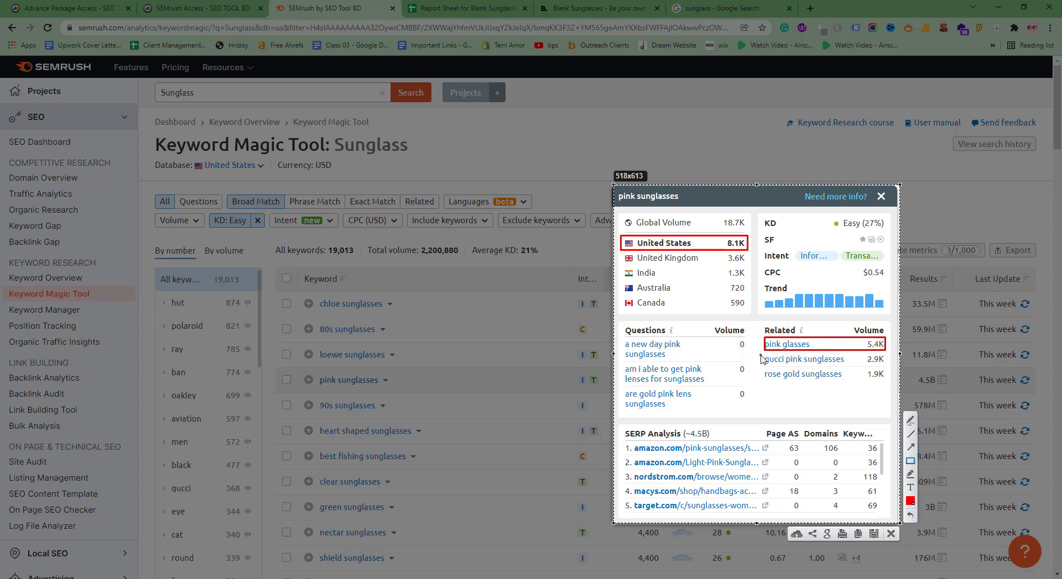
{"action": "left_click_drag", "start_coordinate": [763, 361], "coordinate": [884, 358]}
{"action": "left_click_drag", "start_coordinate": [761, 365], "coordinate": [888, 384]}
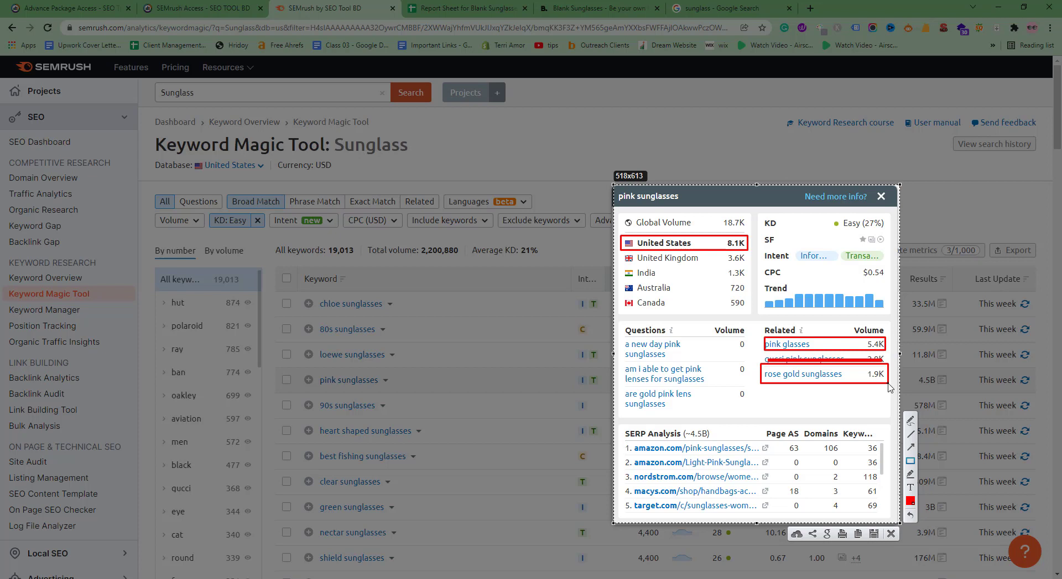
Frame the KD rating, global volume and keyword name in red, and draw an arrow from the name to the KD rating.
{"action": "left_click_drag", "start_coordinate": [823, 212], "coordinate": [888, 234]}
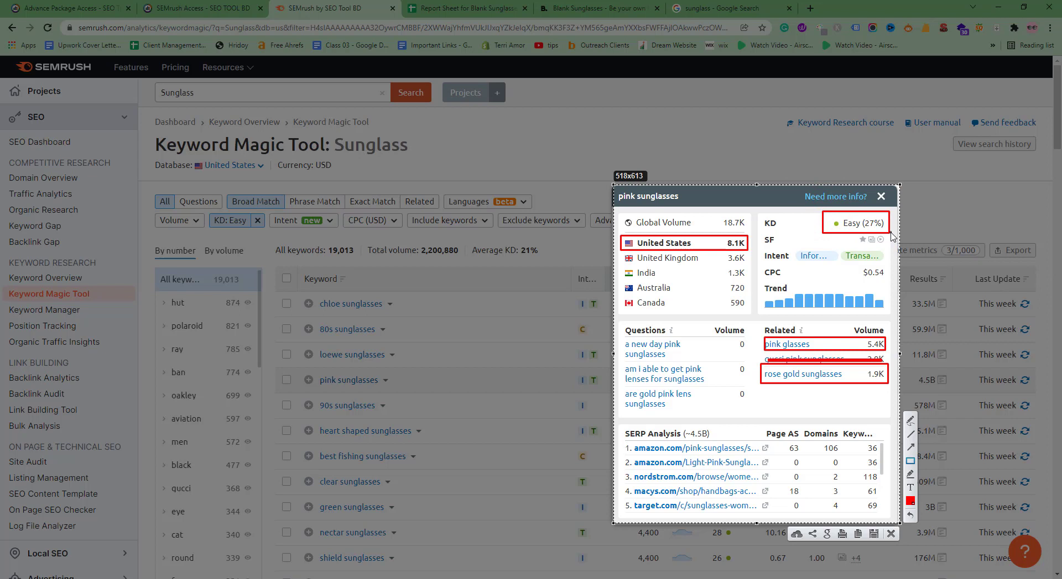
{"action": "left_click_drag", "start_coordinate": [619, 214], "coordinate": [749, 231]}
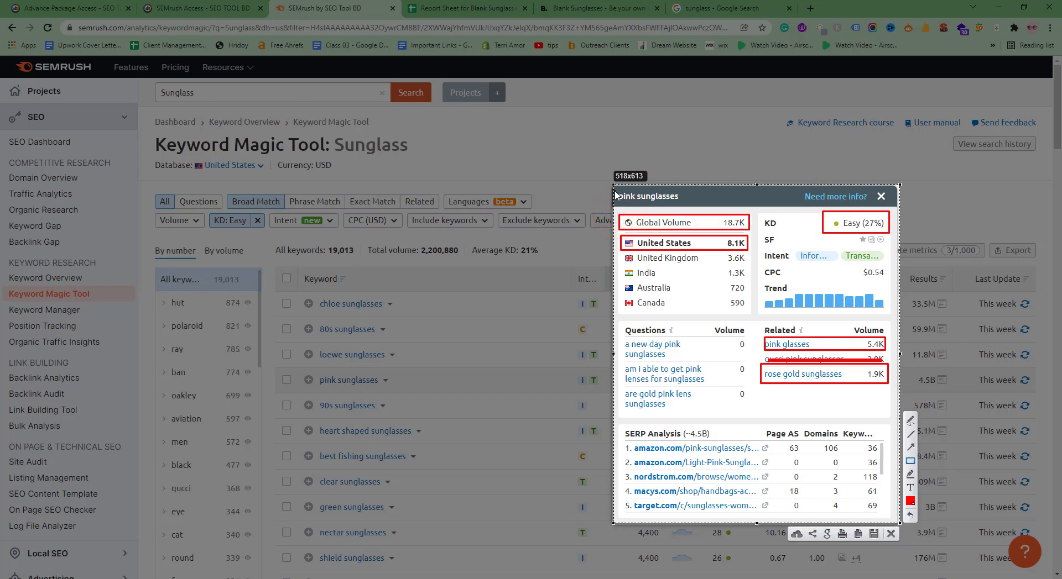
{"action": "left_click_drag", "start_coordinate": [615, 190], "coordinate": [685, 209]}
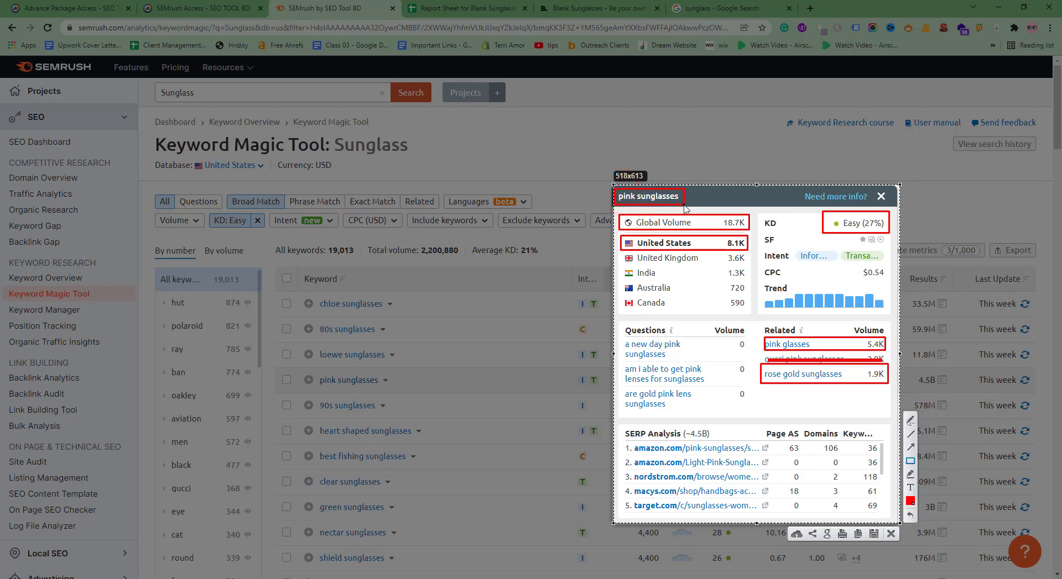
{"action": "left_click", "coordinate": [910, 447]}
{"action": "left_click_drag", "start_coordinate": [653, 208], "coordinate": [824, 227]}
Handwrite 86% below the KD rating, mark the global volume freehand, and discard the screen capture.
{"action": "left_click", "coordinate": [909, 421]}
{"action": "mouse_move", "coordinate": [860, 246]}
{"action": "left_mouse_down"}
{"action": "mouse_move", "coordinate": [858, 260]}
{"action": "mouse_move", "coordinate": [872, 247]}
{"action": "mouse_move", "coordinate": [889, 252]}
{"action": "left_mouse_up"}
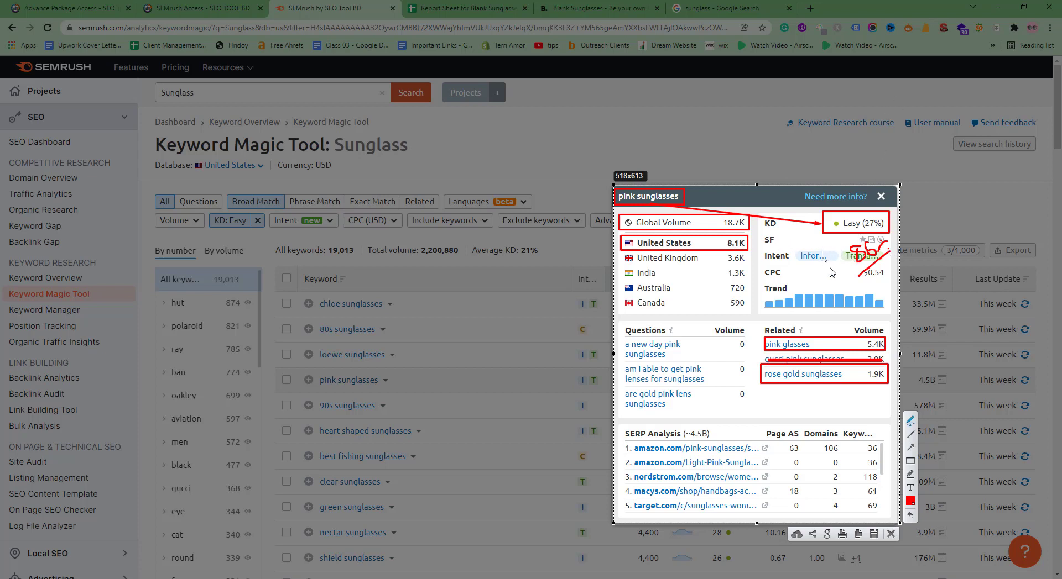
{"action": "mouse_move", "coordinate": [841, 269]}
{"action": "left_mouse_down"}
{"action": "mouse_move", "coordinate": [870, 239]}
{"action": "mouse_move", "coordinate": [883, 267]}
{"action": "mouse_move", "coordinate": [841, 265]}
{"action": "mouse_move", "coordinate": [856, 279]}
{"action": "left_mouse_up"}
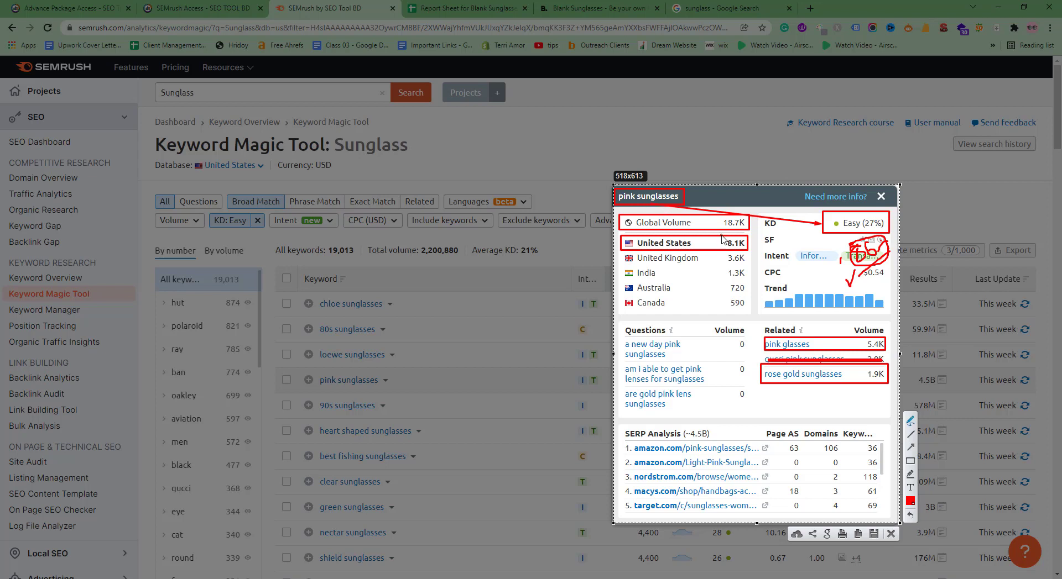
{"action": "mouse_move", "coordinate": [722, 231]}
{"action": "left_mouse_down"}
{"action": "mouse_move", "coordinate": [710, 222]}
{"action": "mouse_move", "coordinate": [718, 238]}
{"action": "mouse_move", "coordinate": [744, 213]}
{"action": "mouse_move", "coordinate": [750, 225]}
{"action": "mouse_move", "coordinate": [730, 232]}
{"action": "mouse_move", "coordinate": [718, 222]}
{"action": "left_mouse_up"}
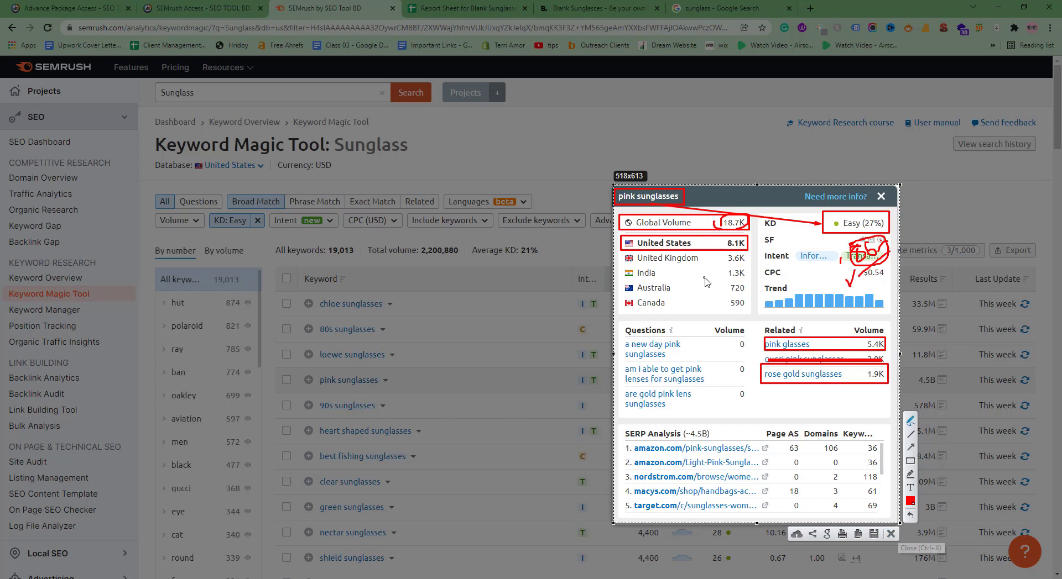
{"action": "mouse_move", "coordinate": [696, 289]}
{"action": "left_mouse_down"}
{"action": "mouse_move", "coordinate": [709, 292]}
{"action": "mouse_move", "coordinate": [696, 301]}
{"action": "mouse_move", "coordinate": [717, 301]}
{"action": "mouse_move", "coordinate": [705, 284]}
{"action": "mouse_move", "coordinate": [699, 298]}
{"action": "mouse_move", "coordinate": [719, 293]}
{"action": "mouse_move", "coordinate": [710, 301]}
{"action": "mouse_move", "coordinate": [722, 307]}
{"action": "mouse_move", "coordinate": [727, 290]}
{"action": "mouse_move", "coordinate": [722, 299]}
{"action": "left_mouse_up"}
{"action": "left_click", "coordinate": [890, 534]}
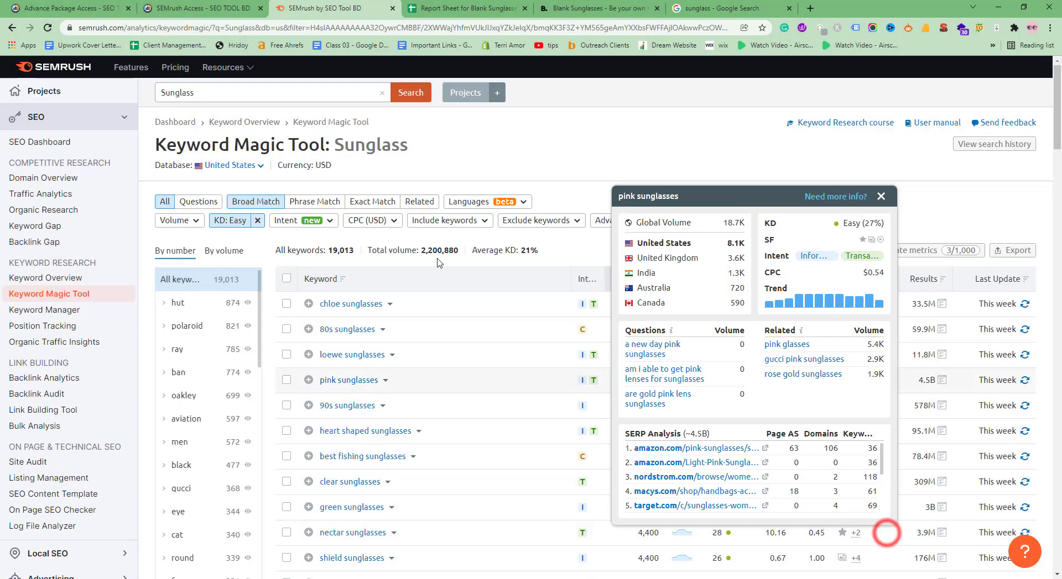
Close the pink sunglasses details and look through the list of Easy-difficulty keywords.
{"action": "left_click", "coordinate": [596, 180]}
{"action": "scroll", "coordinate": [553, 221], "scroll_direction": "down", "scroll_amount": 4}
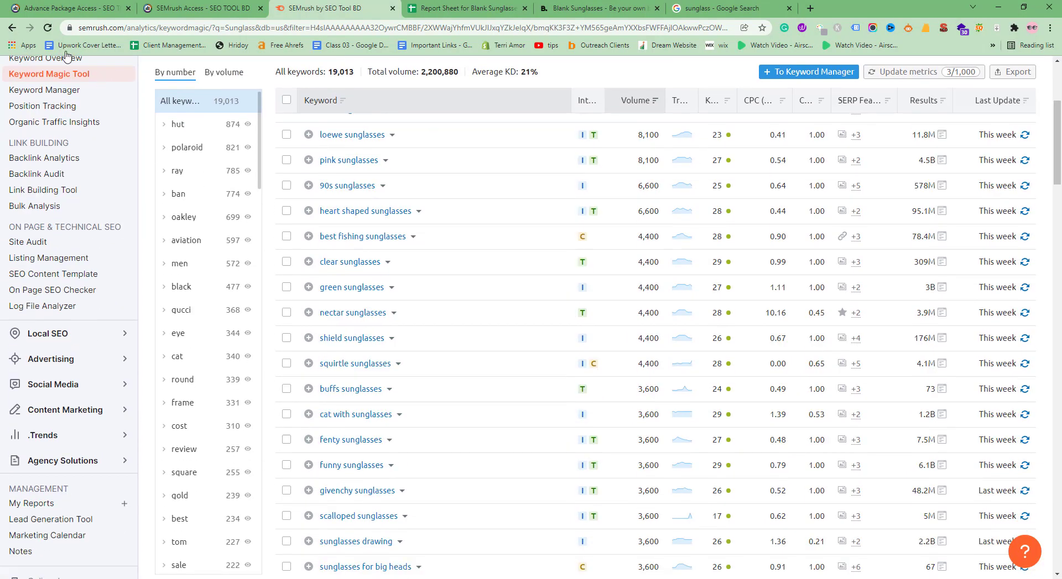
{"action": "scroll", "coordinate": [469, 369], "scroll_direction": "down", "scroll_amount": 5}
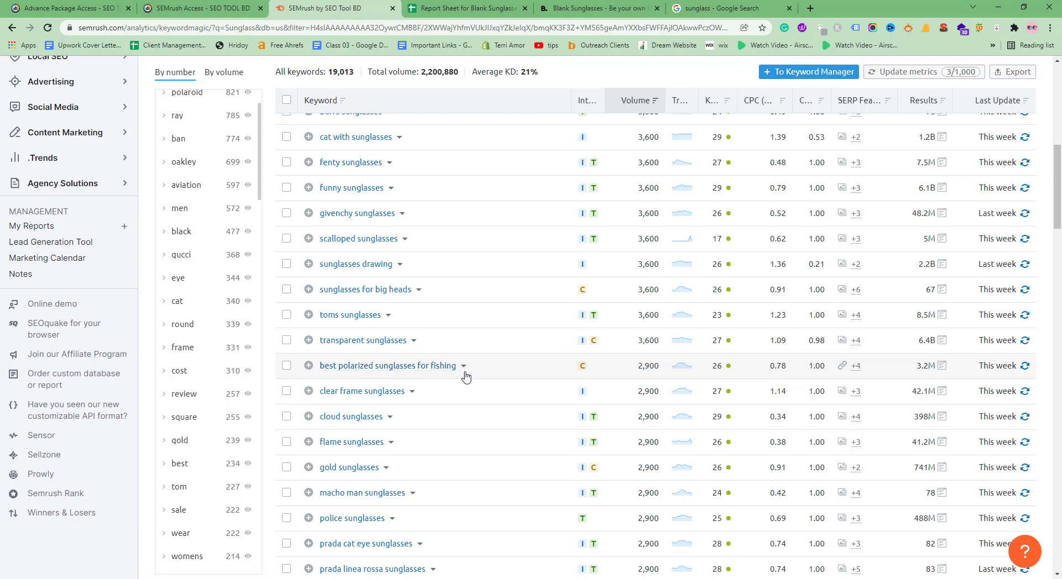
{"action": "scroll", "coordinate": [431, 394], "scroll_direction": "up", "scroll_amount": 1}
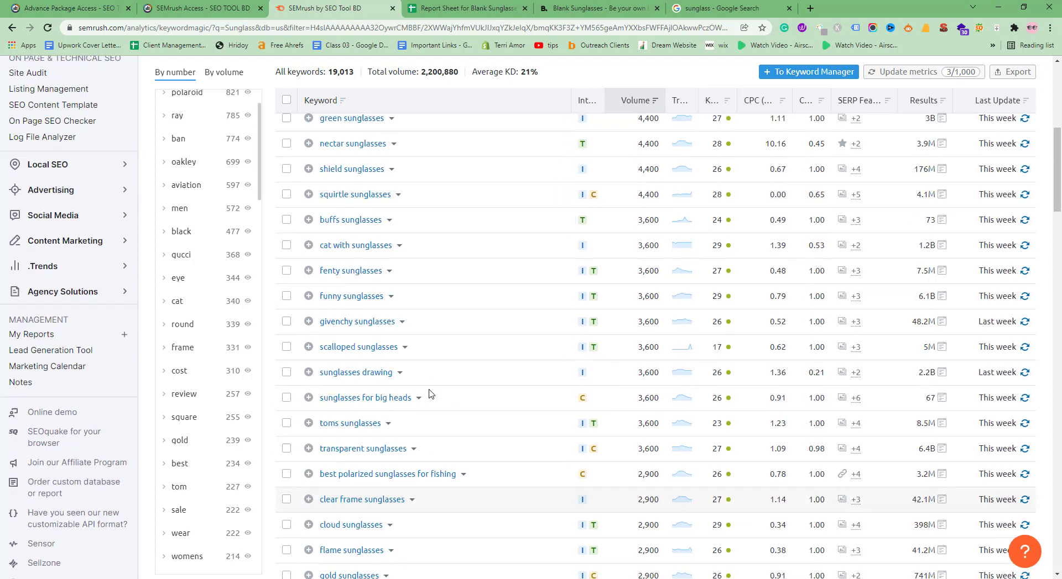
{"action": "scroll", "coordinate": [431, 394], "scroll_direction": "up", "scroll_amount": 6}
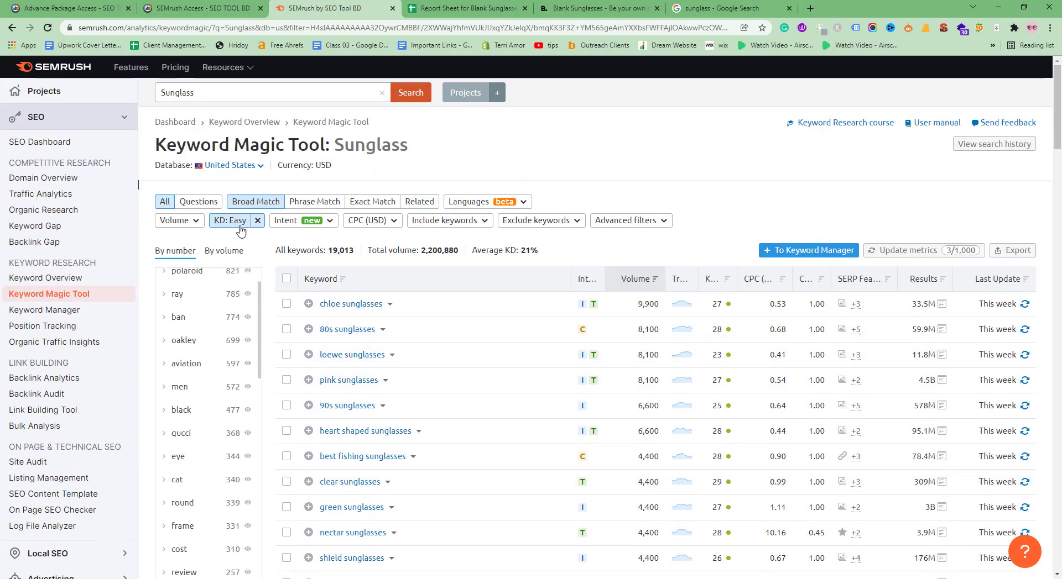
Filter the keywords to Very easy difficulty and examine the average KD and the difficulty rating of beaded sunglasses.
{"action": "left_click", "coordinate": [237, 219]}
{"action": "left_click", "coordinate": [256, 326]}
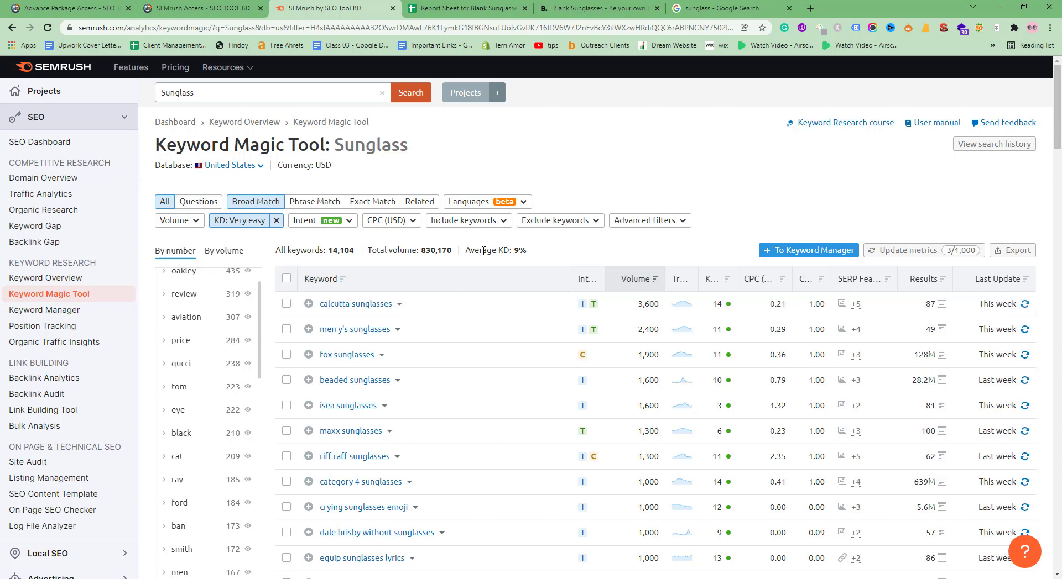
{"action": "double_click", "coordinate": [516, 252]}
{"action": "left_click", "coordinate": [523, 252]}
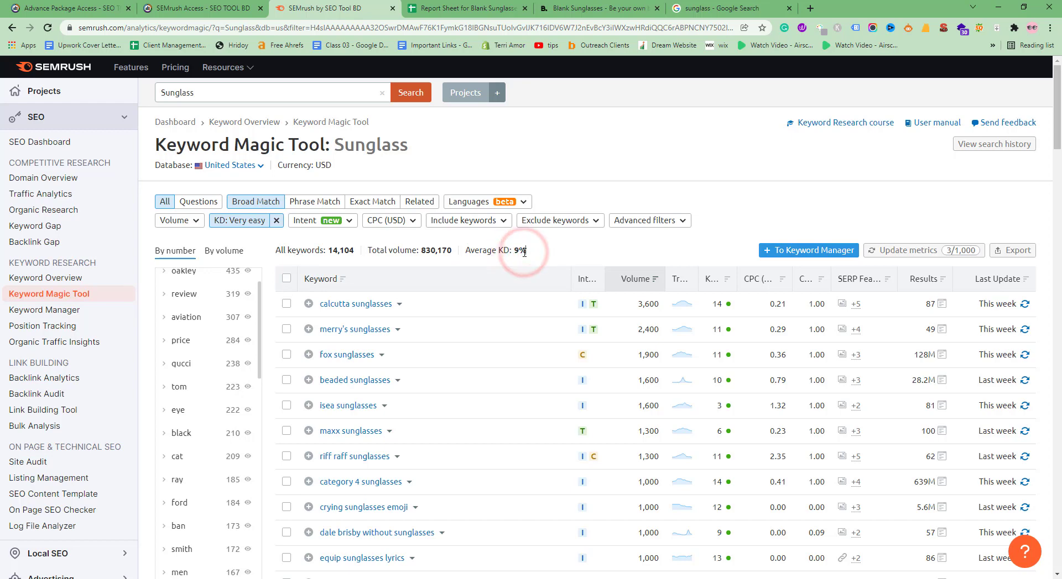
{"action": "scroll", "coordinate": [525, 252], "scroll_direction": "down", "scroll_amount": 2}
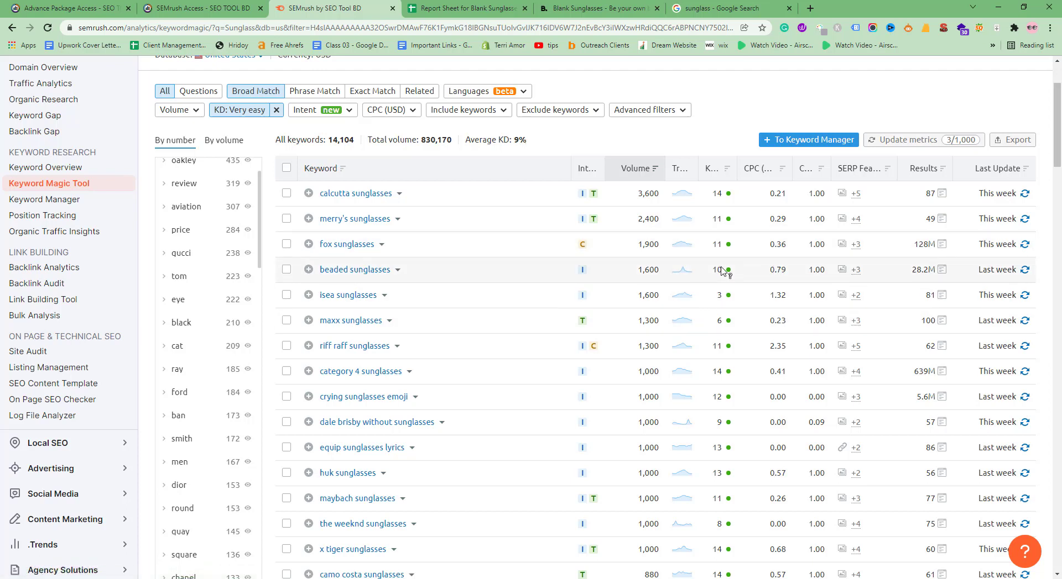
{"action": "mouse_move", "coordinate": [722, 271]}
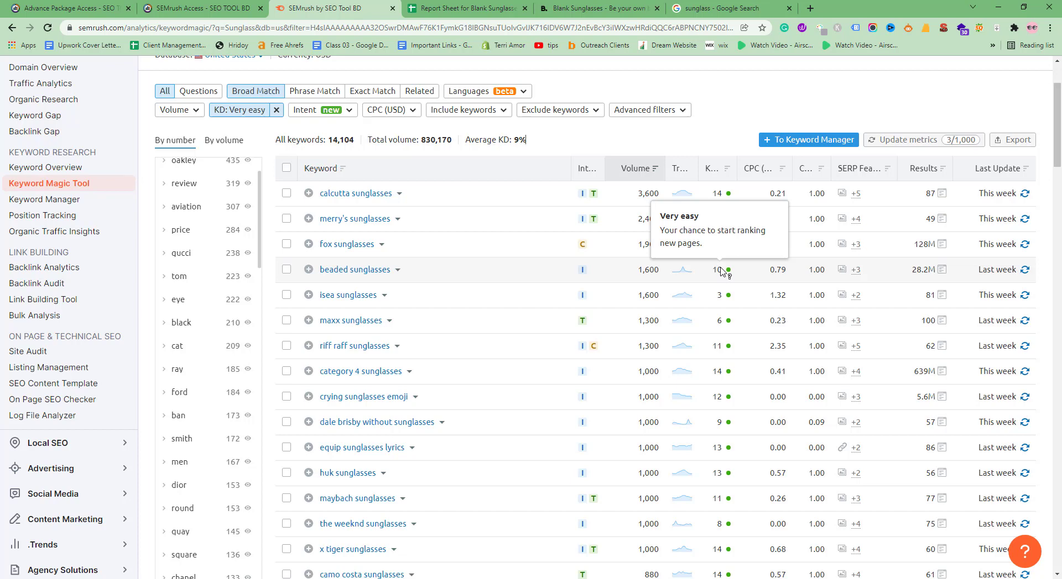
Look through the Very easy keywords, comparing their names, volumes and difficulty scores down to the 590-volume entries.
{"action": "scroll", "coordinate": [721, 271], "scroll_direction": "up", "scroll_amount": 1}
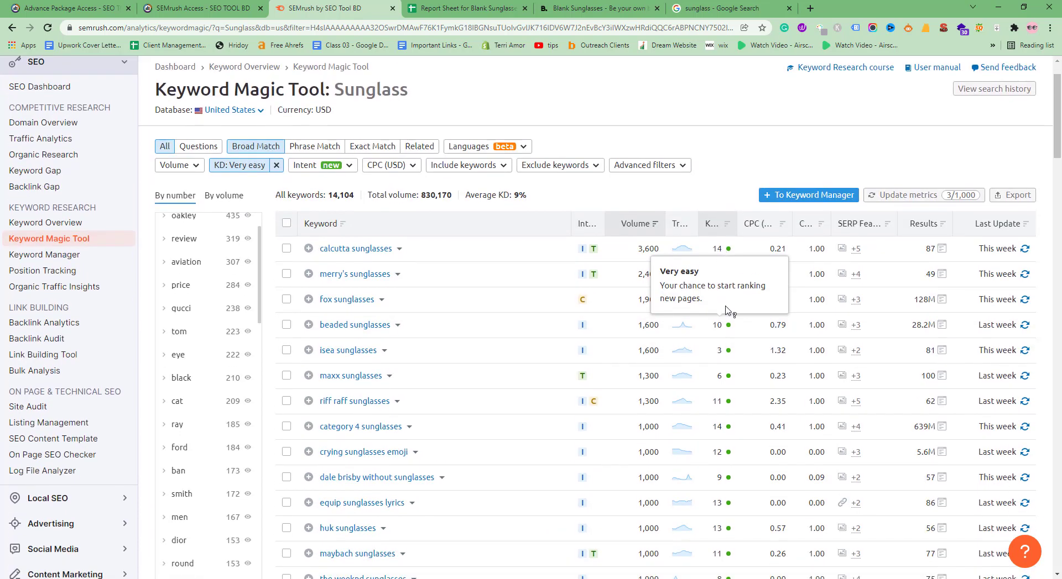
{"action": "scroll", "coordinate": [724, 311], "scroll_direction": "down", "scroll_amount": 2}
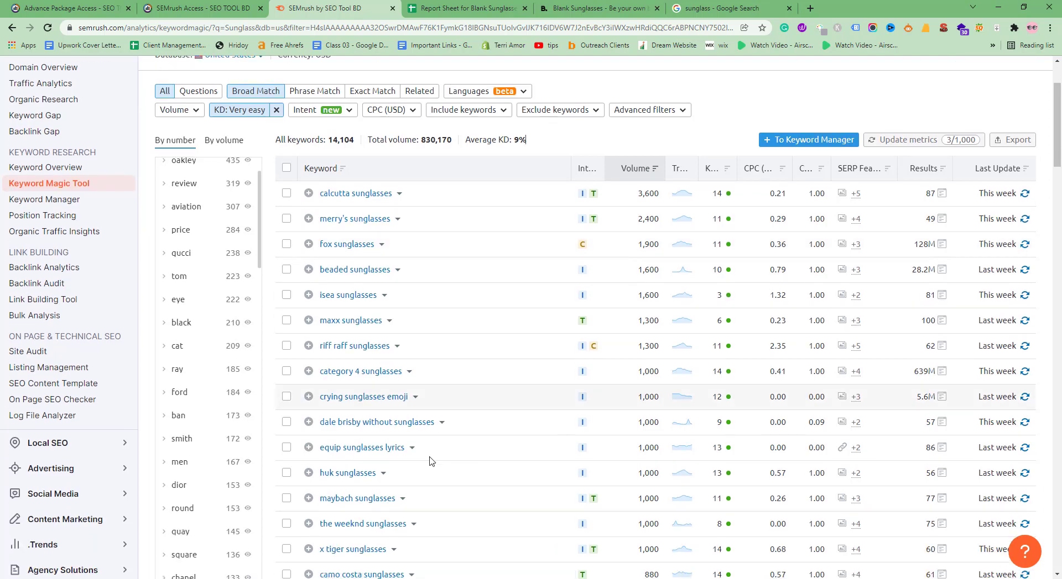
{"action": "scroll", "coordinate": [412, 453], "scroll_direction": "down", "scroll_amount": 1}
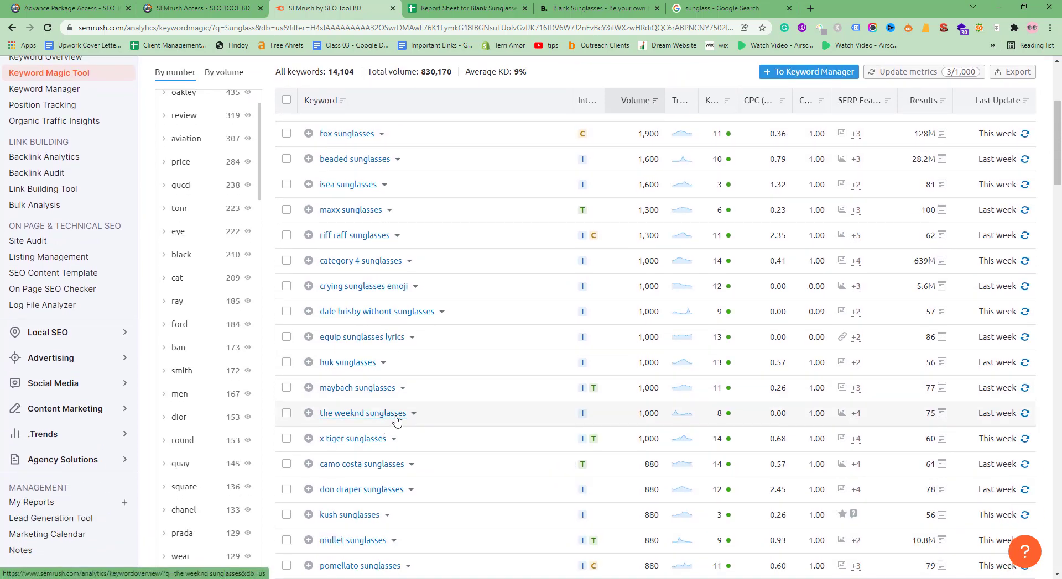
{"action": "scroll", "coordinate": [393, 422], "scroll_direction": "down", "scroll_amount": 1}
{"action": "scroll", "coordinate": [398, 421], "scroll_direction": "down", "scroll_amount": 3}
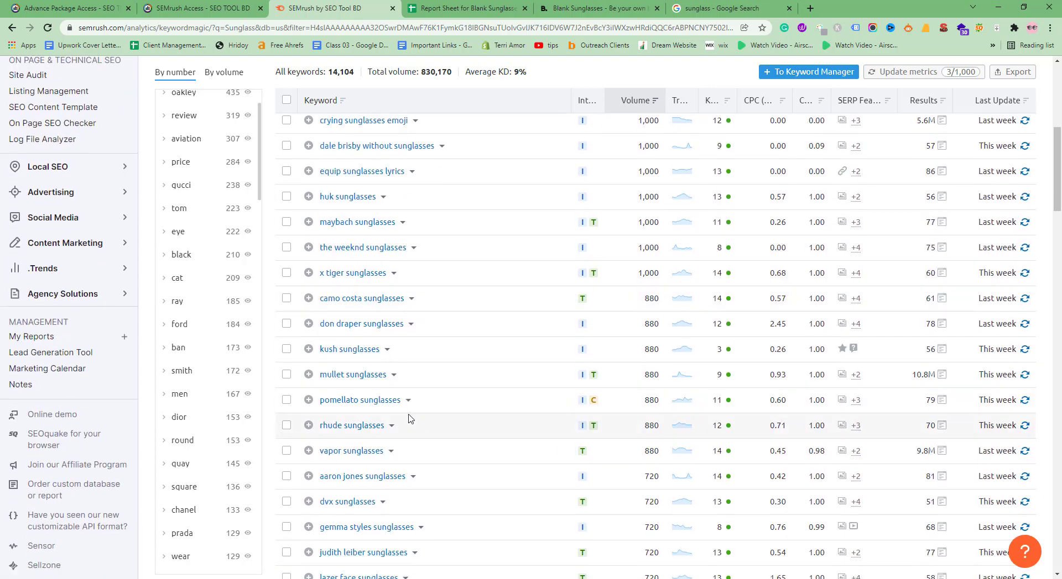
{"action": "scroll", "coordinate": [440, 419], "scroll_direction": "down", "scroll_amount": 2}
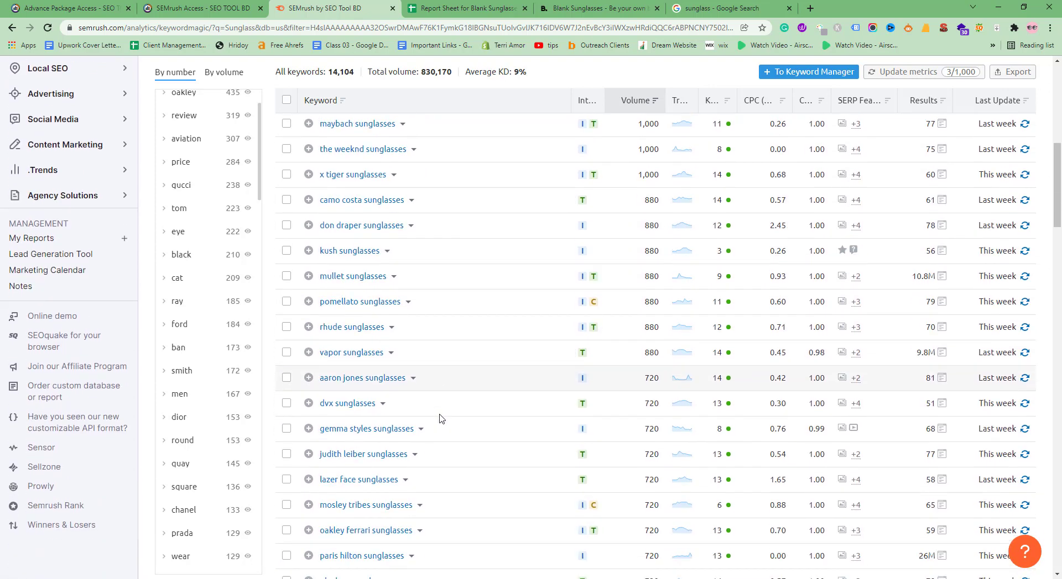
{"action": "scroll", "coordinate": [371, 423], "scroll_direction": "down", "scroll_amount": 2}
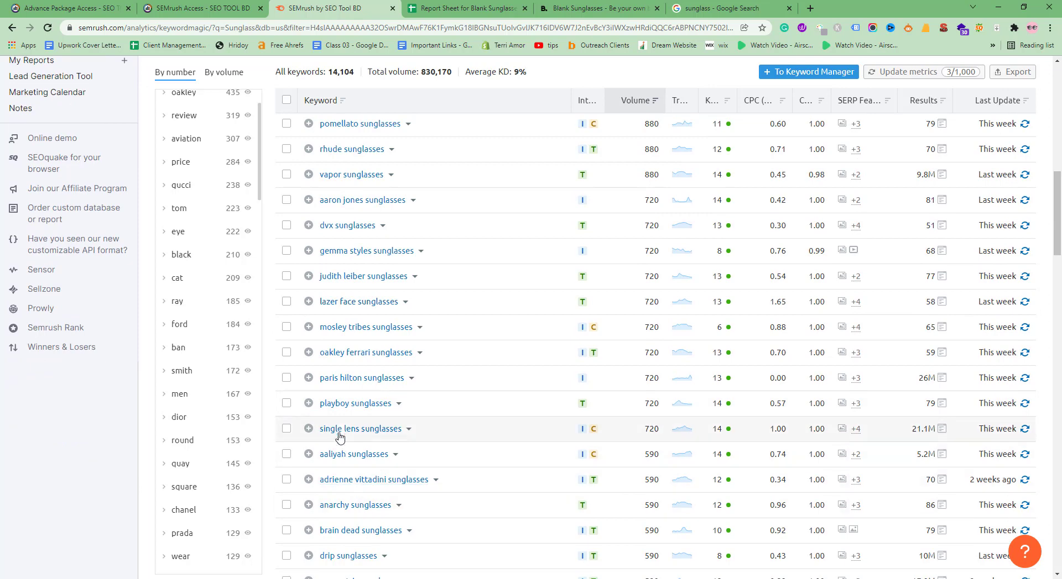
Examine the global volume, KD rating and SERP analysis of single lens sunglasses, and close its details.
{"action": "left_click", "coordinate": [408, 430]}
{"action": "left_click", "coordinate": [410, 432]}
{"action": "left_click", "coordinate": [410, 433]}
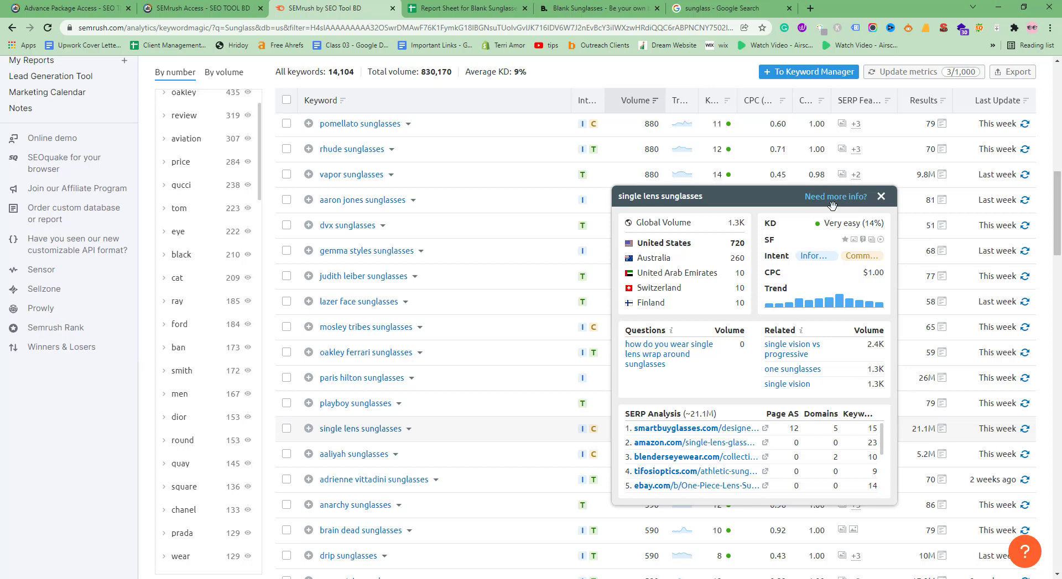
{"action": "left_click", "coordinate": [880, 196]}
Return to the summary above the keyword list and examine the total volume of the Very easy keywords.
{"action": "scroll", "coordinate": [232, 367], "scroll_direction": "up", "scroll_amount": 2}
{"action": "scroll", "coordinate": [426, 259], "scroll_direction": "up", "scroll_amount": 15}
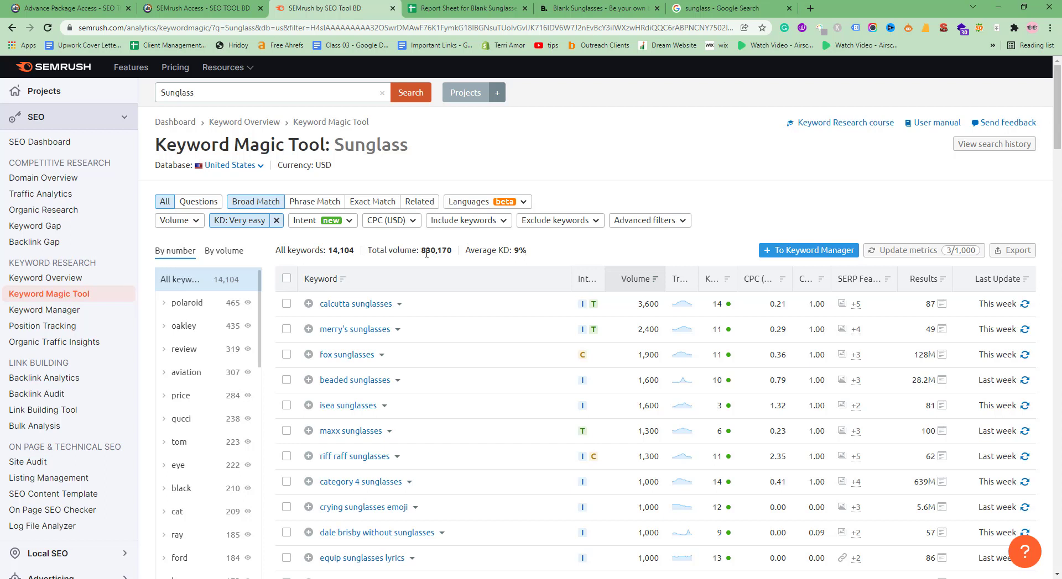
{"action": "left_click_drag", "start_coordinate": [421, 251], "coordinate": [456, 254]}
{"action": "left_click", "coordinate": [448, 252]}
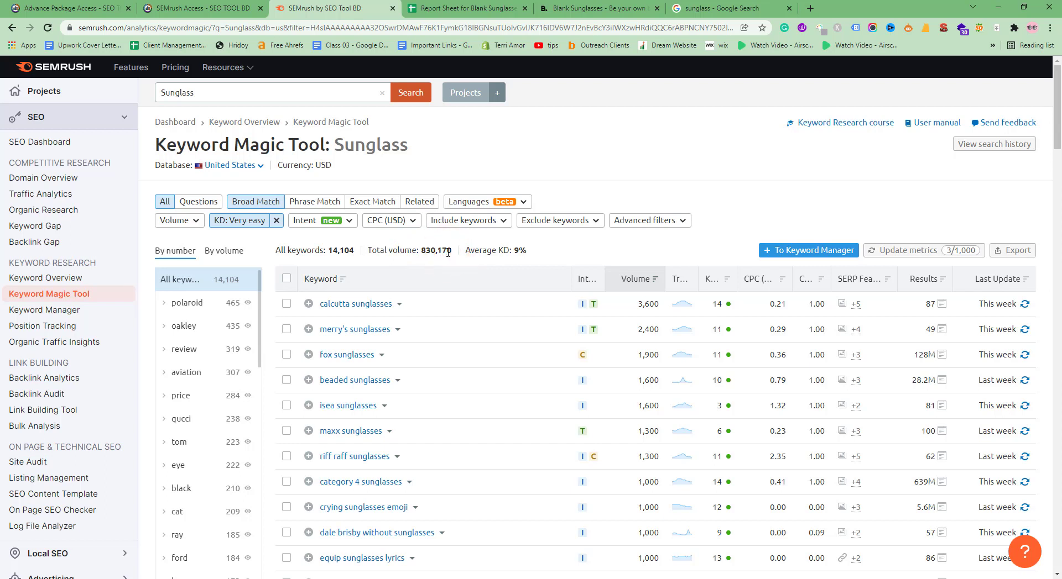